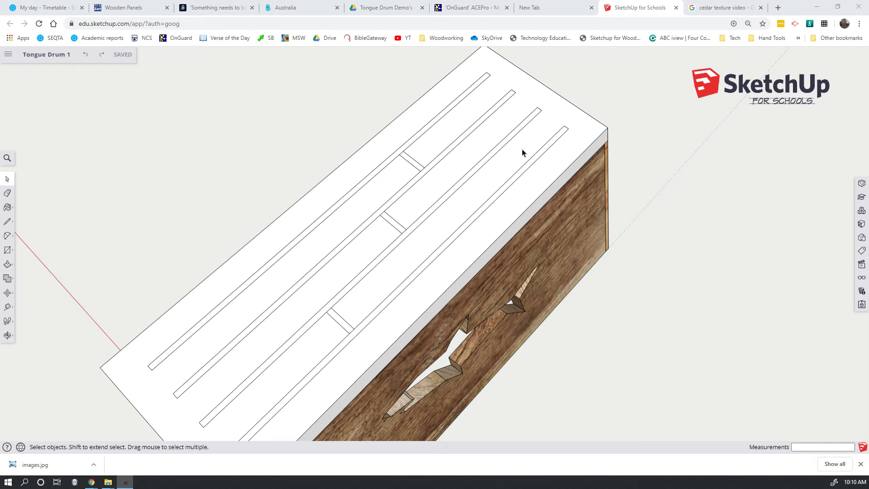
# - Orbit the drum and zoom in on the slots and cross rungs of its top face
pyautogui.moveTo(517, 140); pyautogui.dragTo(471, 131, button='middle')
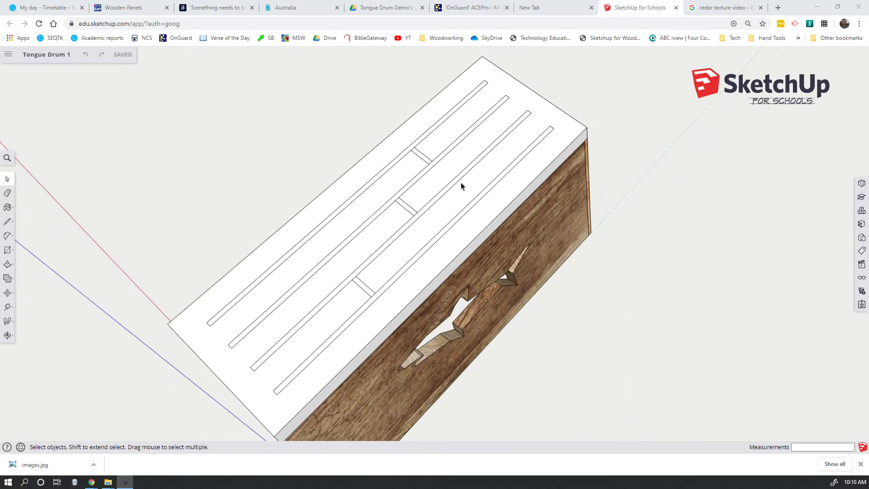
pyautogui.scroll(5, 458, 165)
pyautogui.scroll(3, 420, 147)
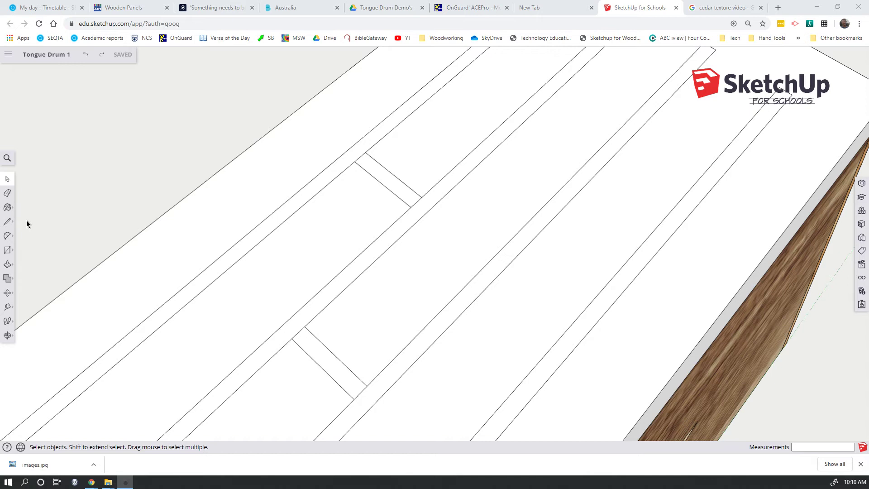
# - Draw two 2-point arcs from the upper rung's edge midpoint to round the adjacent slot ends
pyautogui.click(7, 236)
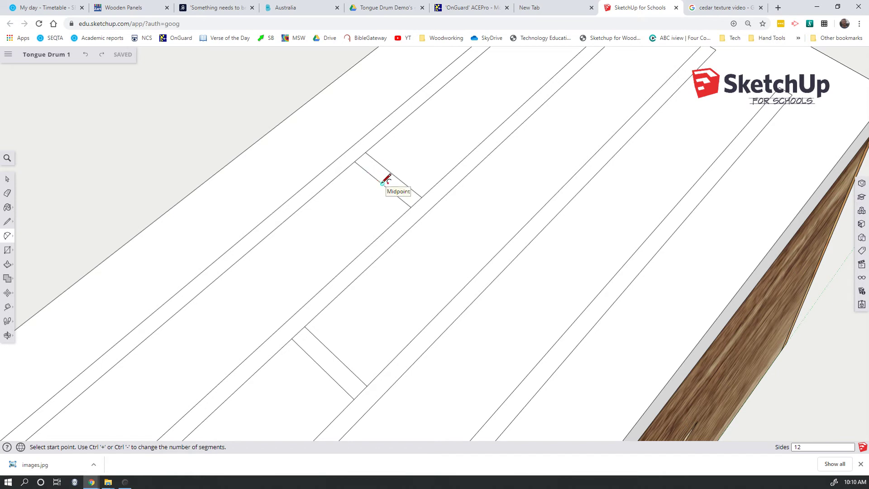
pyautogui.click(383, 183)
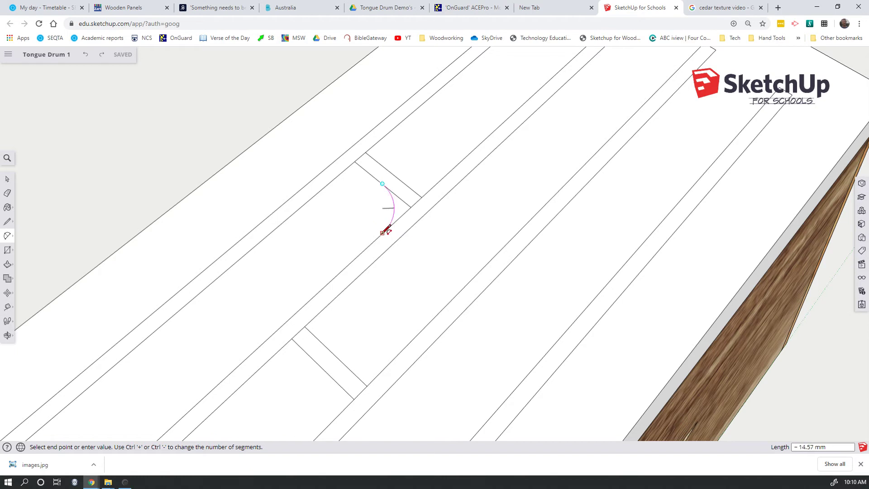
pyautogui.click(382, 232)
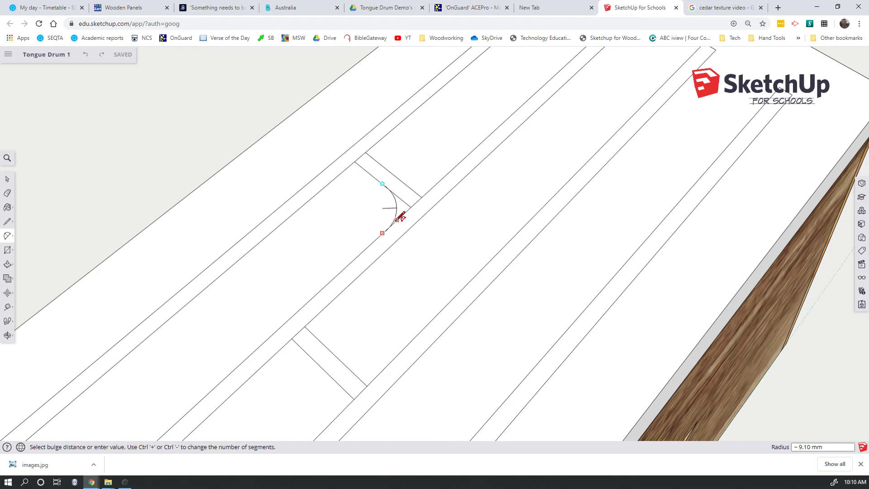
pyautogui.click(397, 220)
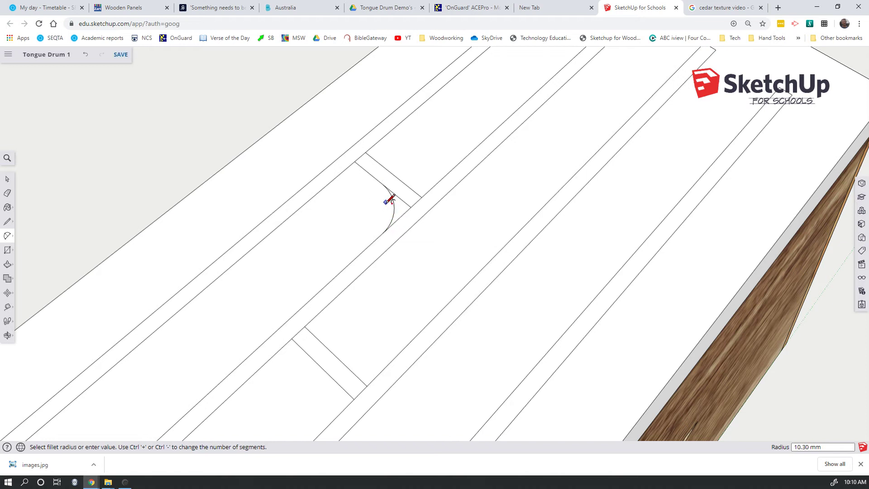
pyautogui.click(383, 184)
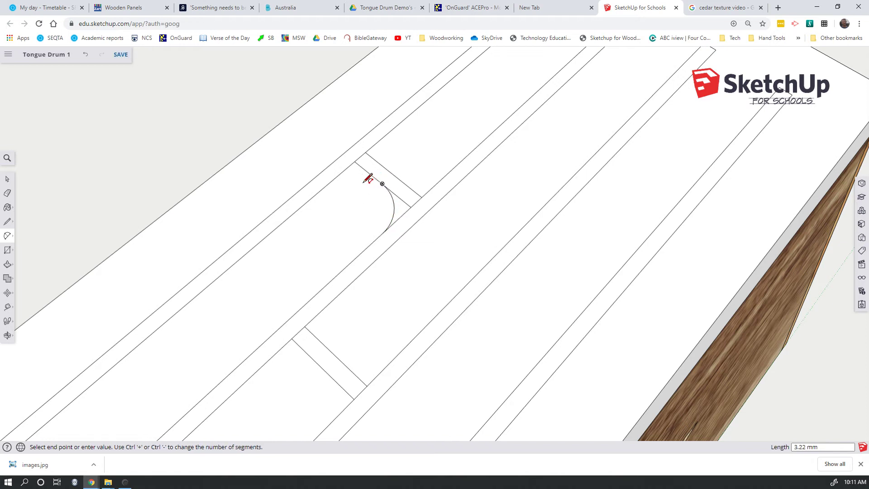
pyautogui.click(325, 186)
pyautogui.click(341, 177)
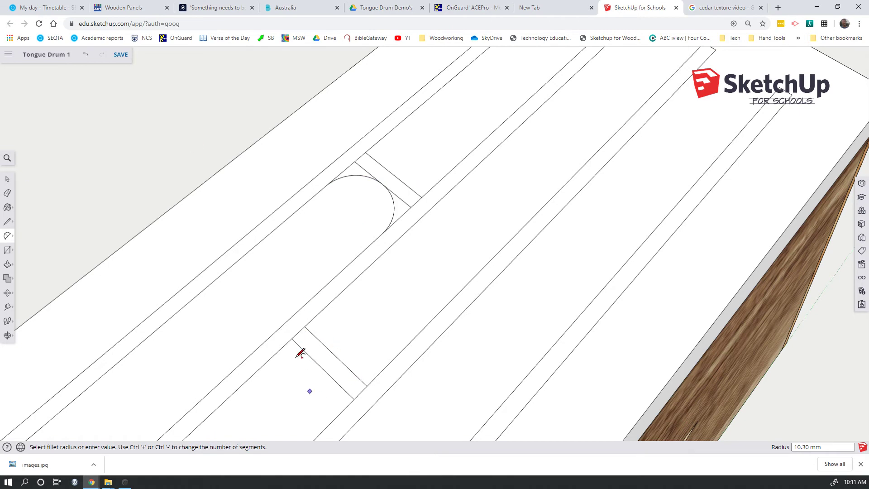
# - Draw a 2-point arc rounding the slot end beside the lower rung
pyautogui.scroll(-5, 407, 344)
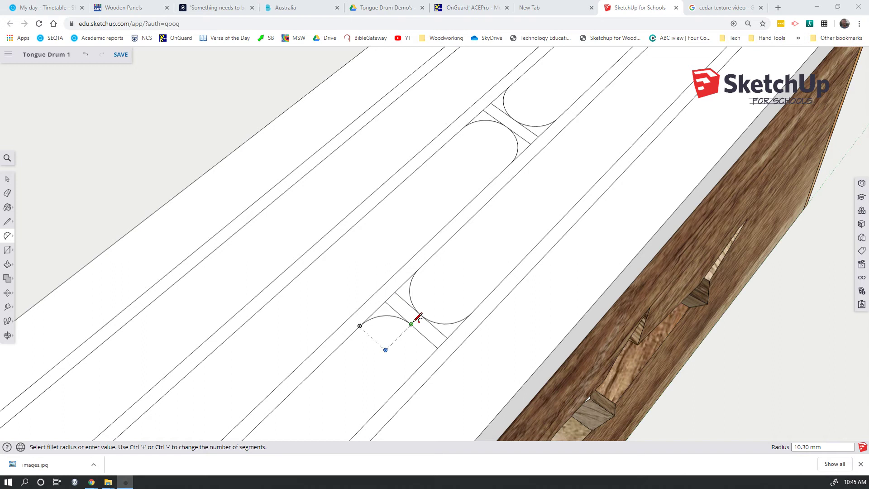
pyautogui.click(411, 324)
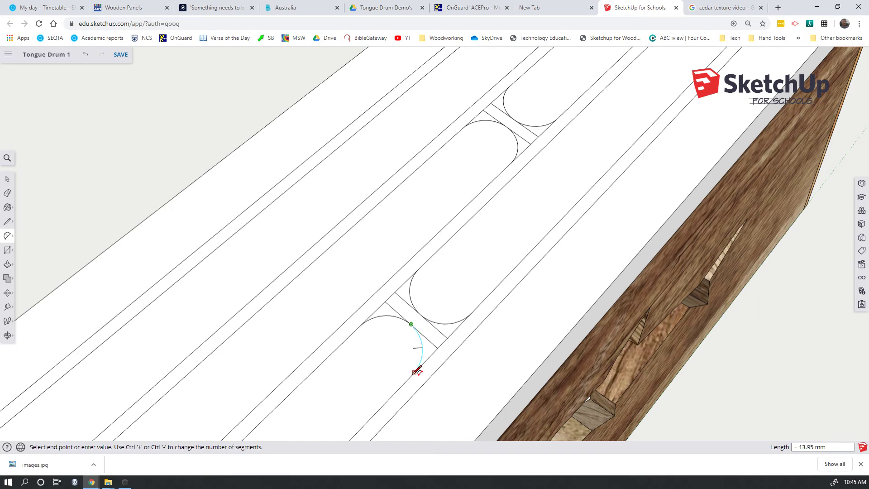
pyautogui.click(413, 373)
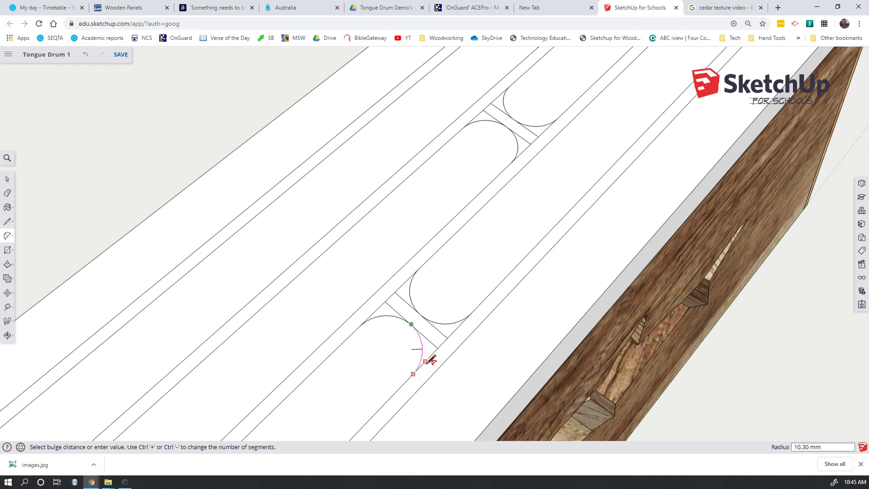
pyautogui.click(424, 361)
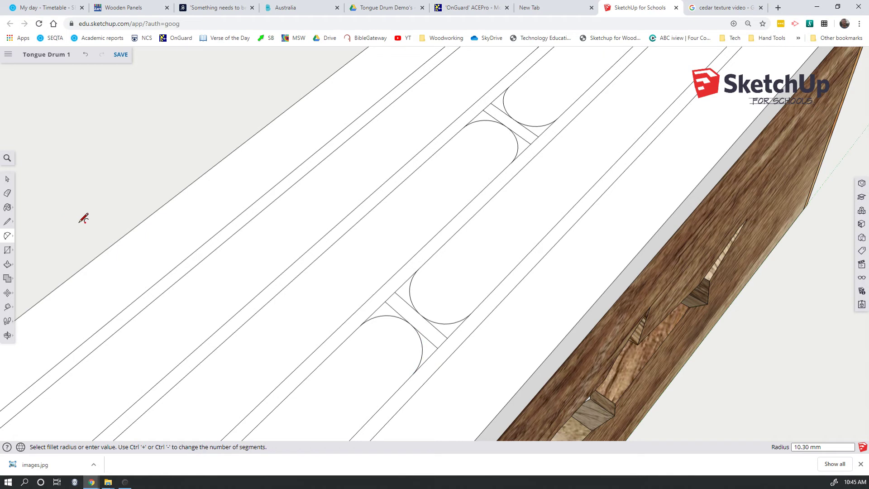
# - Erase the rung edges and short segments left at the arc junctions
pyautogui.press('e')
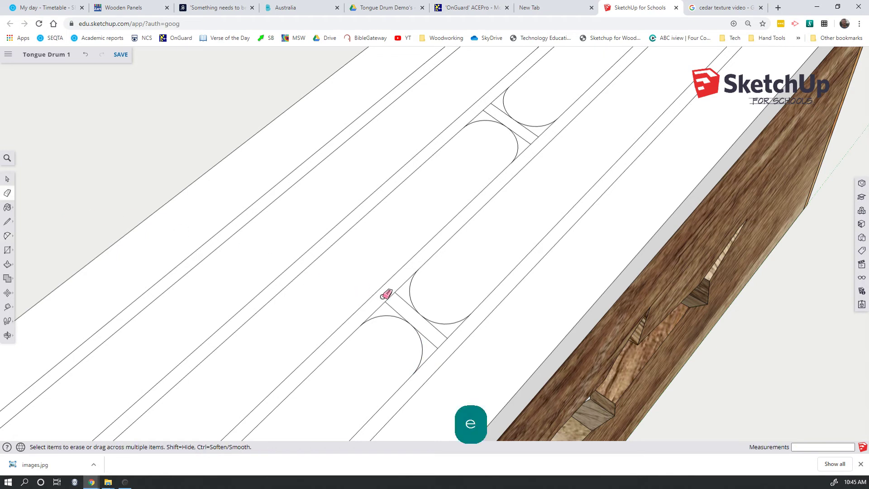
pyautogui.click(387, 301)
pyautogui.click(395, 293)
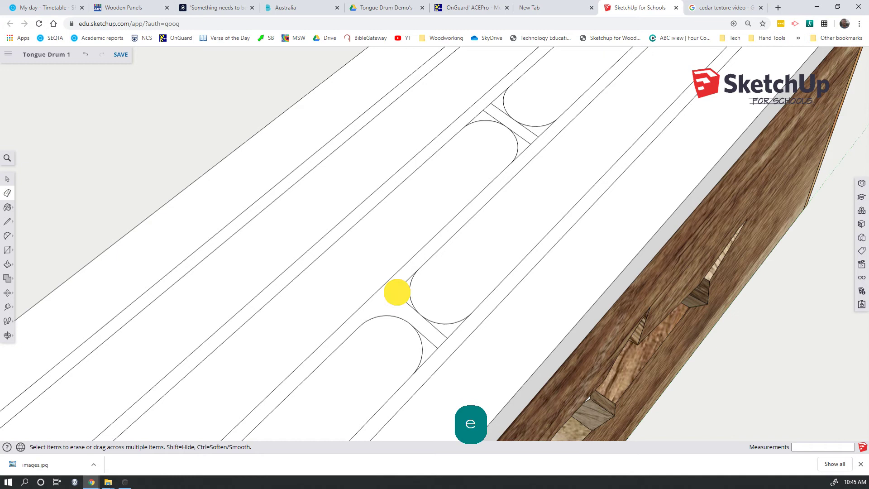
pyautogui.click(440, 331)
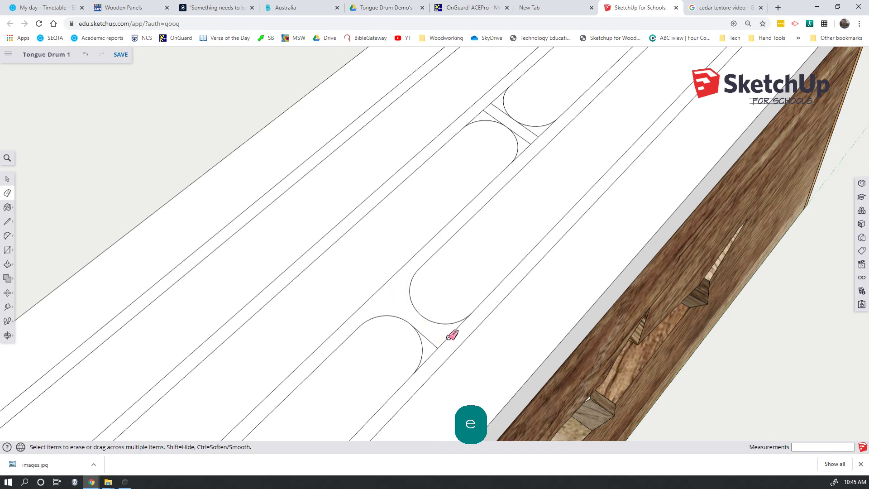
pyautogui.click(435, 344)
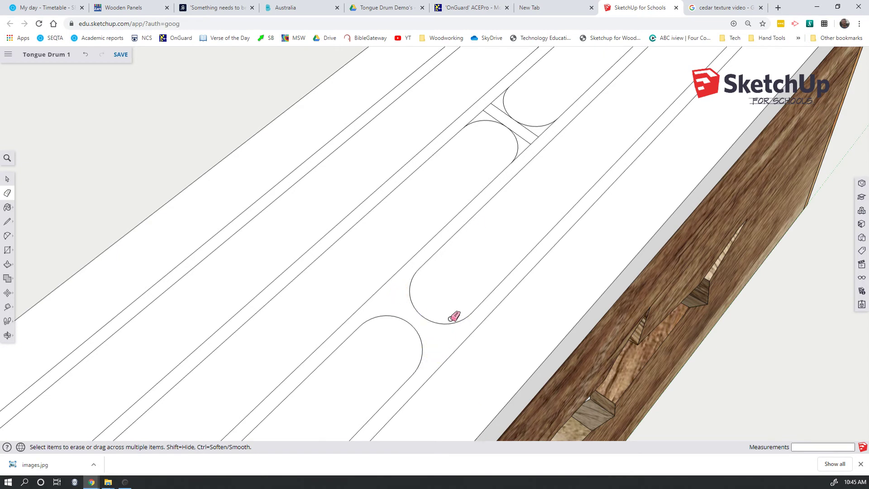
pyautogui.click(539, 137)
pyautogui.click(486, 110)
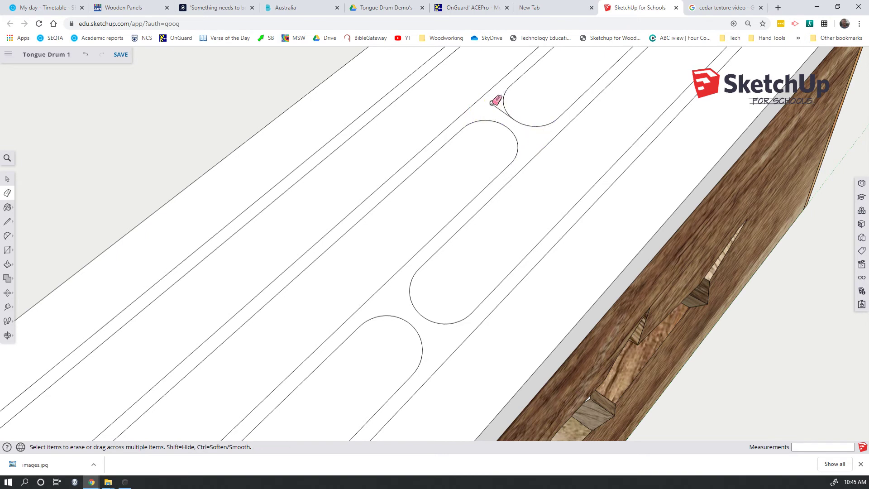
# - Erase the remaining rung edges at the upper gap, leaving continuous U-shaped slots
pyautogui.scroll(3, 504, 110)
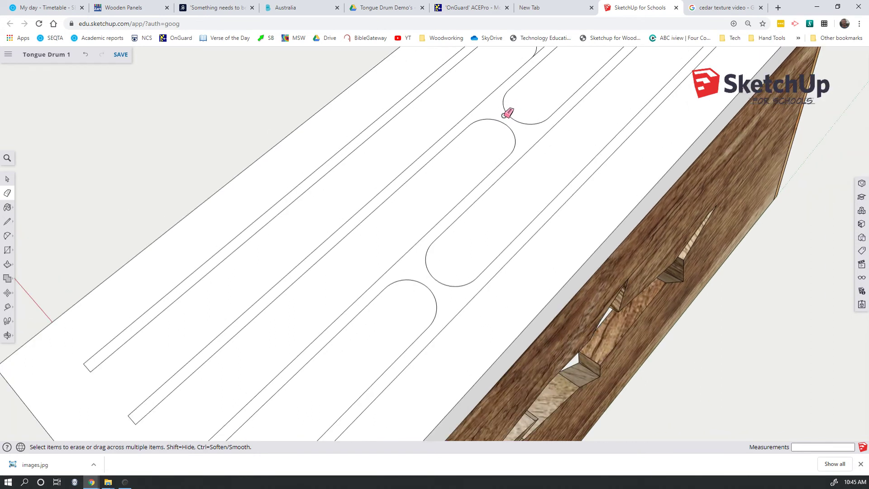
pyautogui.scroll(-5, 507, 114)
pyautogui.scroll(5, 539, 54)
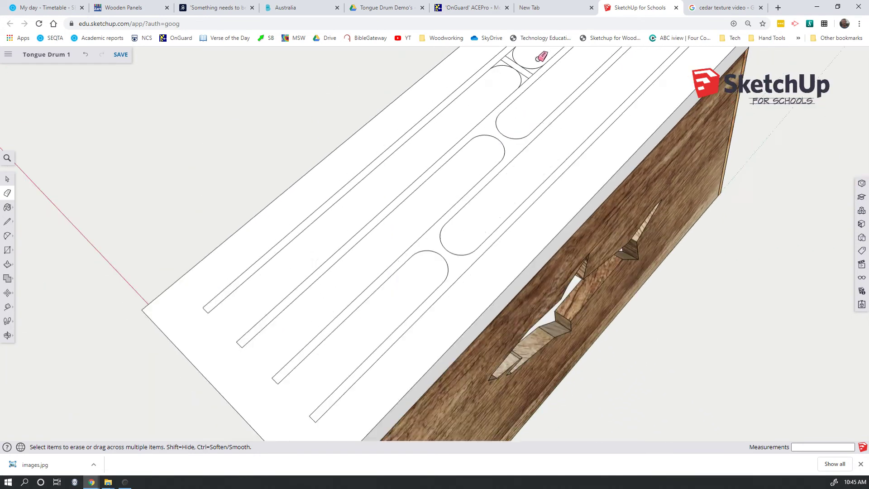
pyautogui.scroll(6, 539, 58)
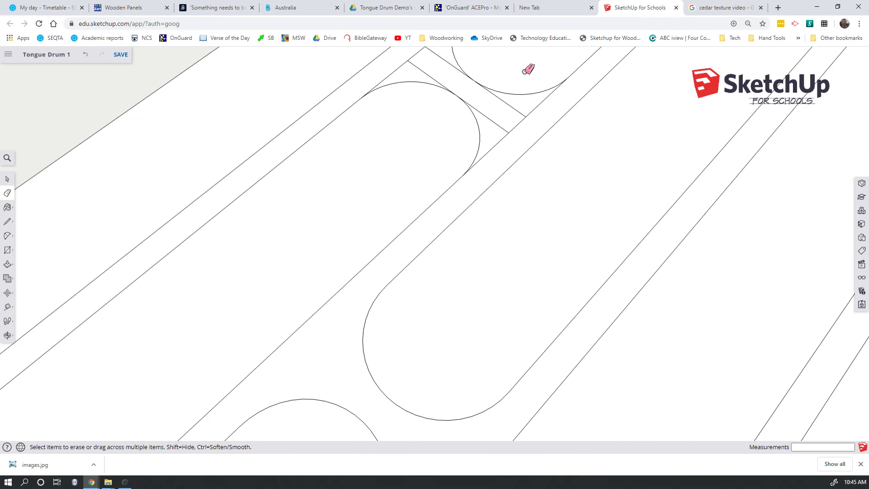
pyautogui.middleClick(523, 82)
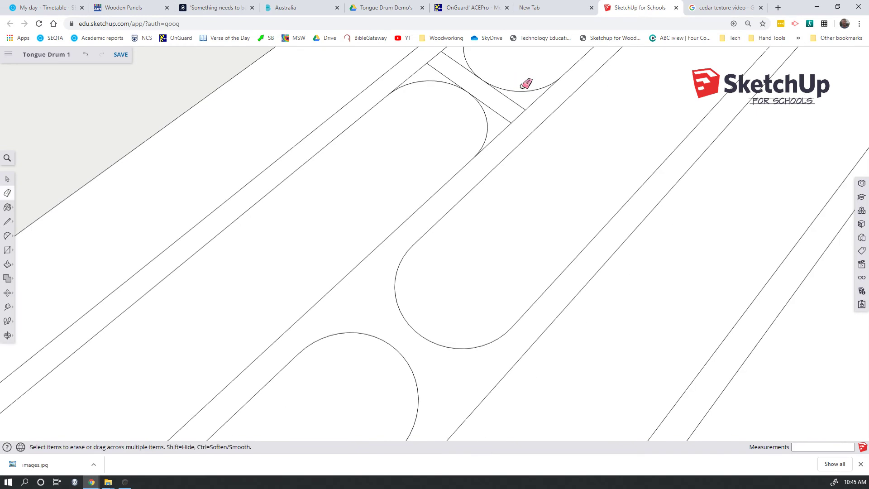
pyautogui.moveTo(524, 84)
pyautogui.keyDown('shift'); pyautogui.mouseDown(button='middle')
pyautogui.moveTo(484, 177)
pyautogui.moveTo(462, 159)
pyautogui.mouseUp(button='middle'); pyautogui.keyUp('shift')
pyautogui.click(407, 141)
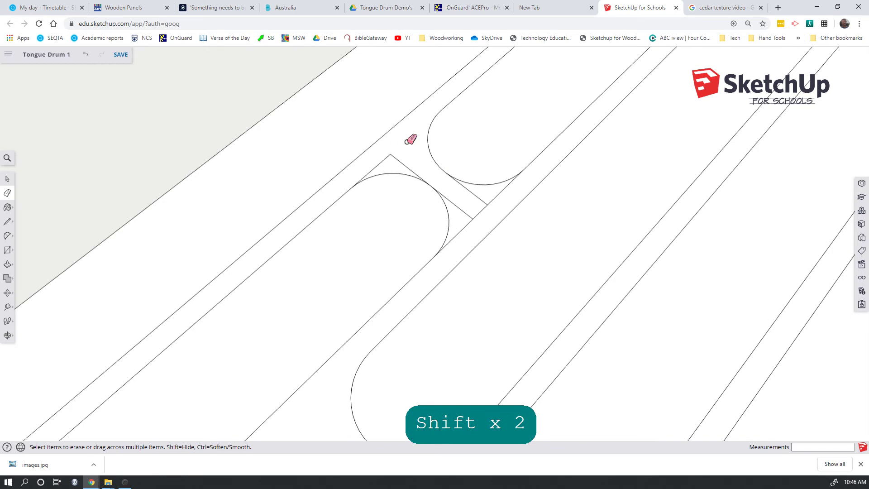
pyautogui.click(392, 154)
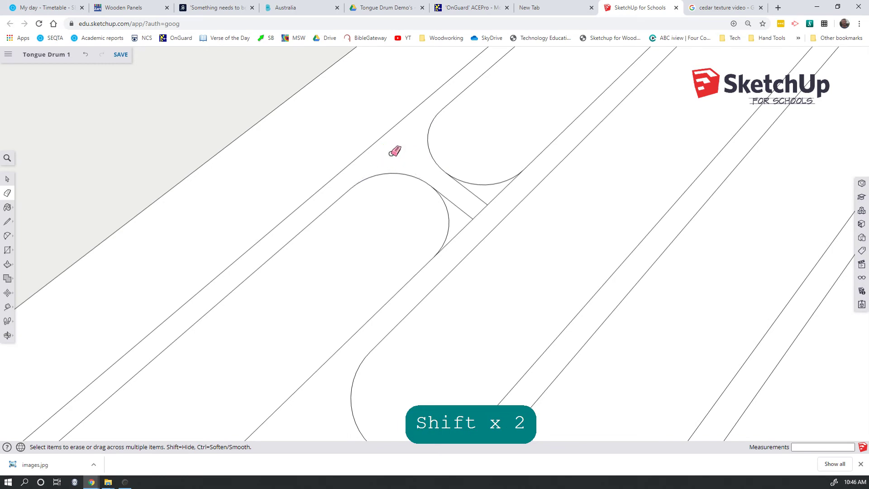
pyautogui.click(474, 219)
pyautogui.click(487, 202)
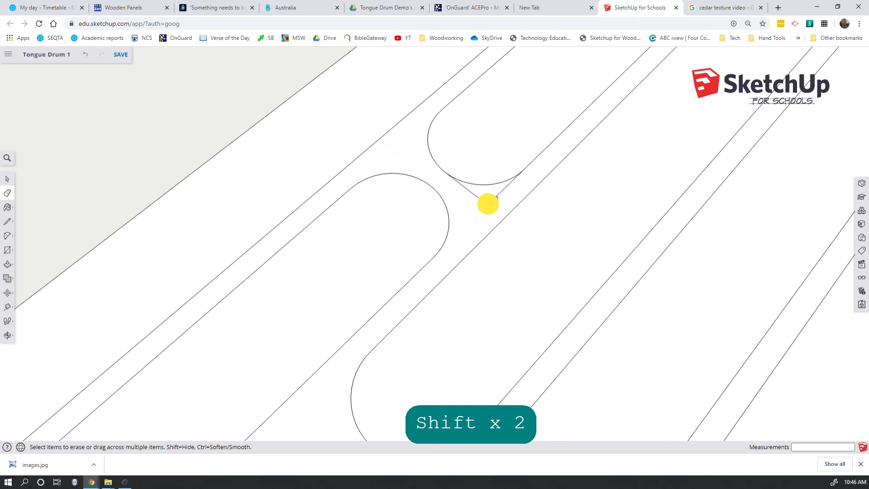
pyautogui.scroll(-10, 491, 202)
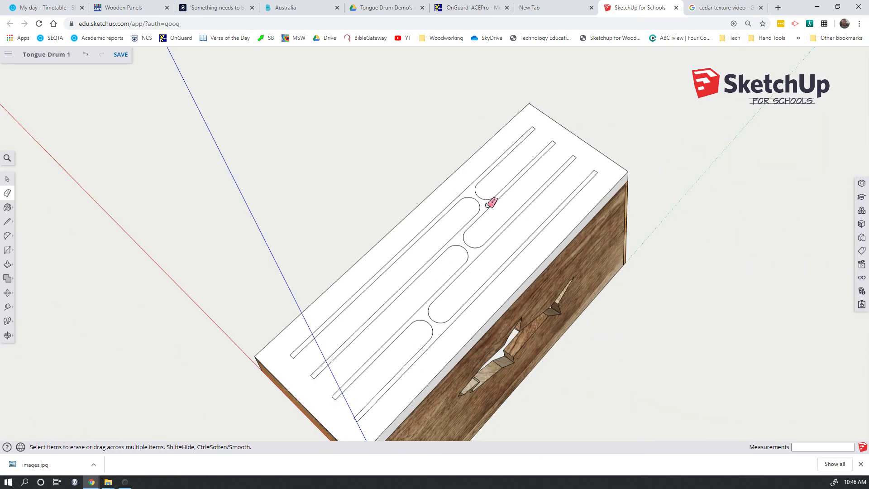
pyautogui.moveTo(480, 245)
pyautogui.mouseDown(button='middle')
pyautogui.moveTo(483, 223)
pyautogui.moveTo(496, 254)
pyautogui.moveTo(524, 133)
pyautogui.mouseUp(button='middle')
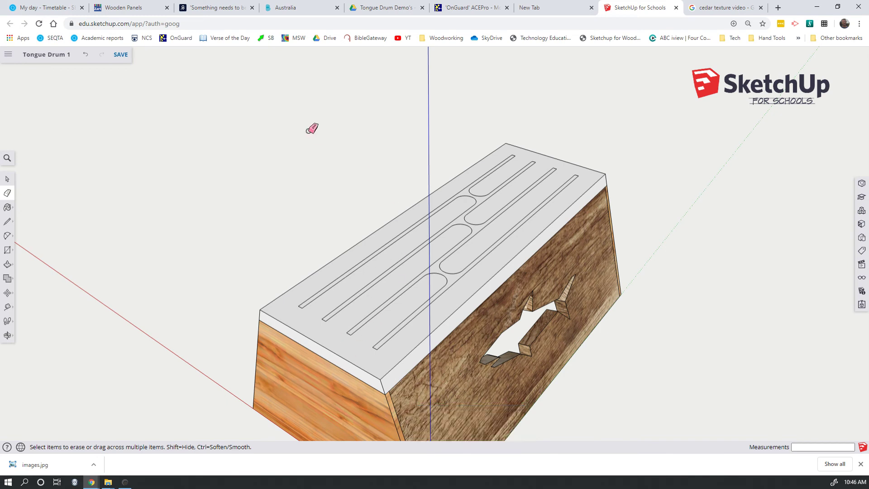
# - Push the slot face 12 mm down into the drum's top panel
pyautogui.press('p')
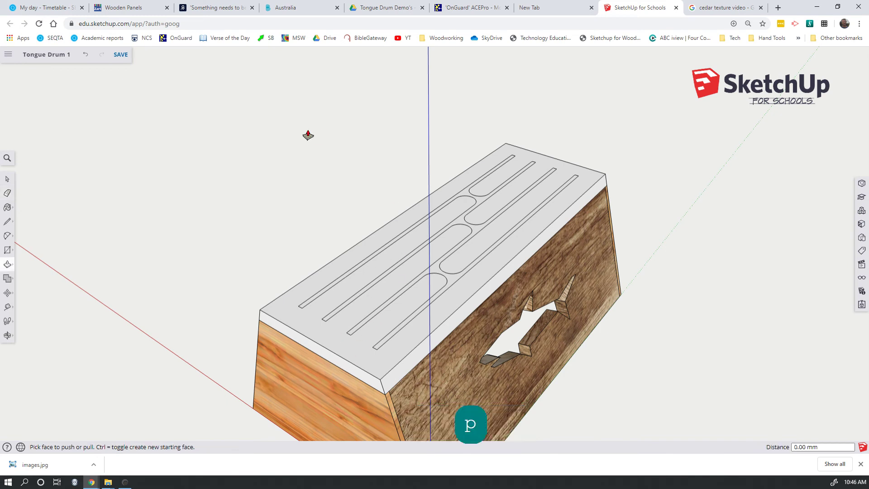
pyautogui.click(460, 224)
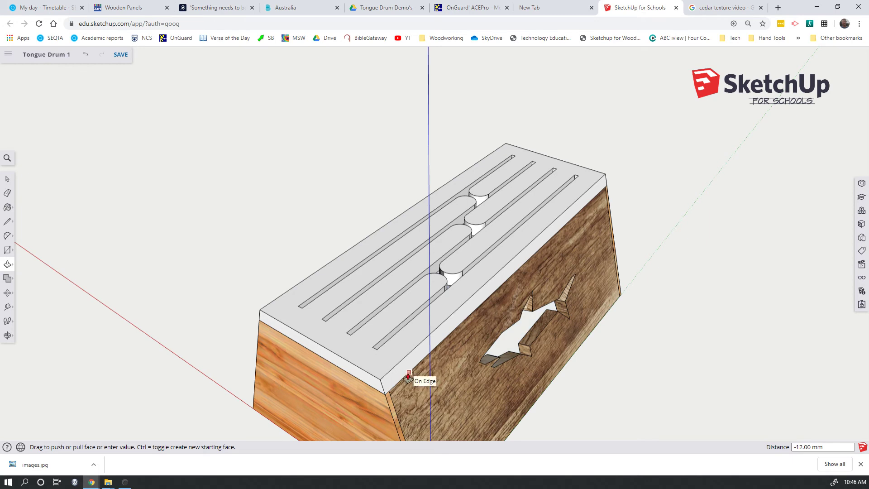
pyautogui.click(428, 363)
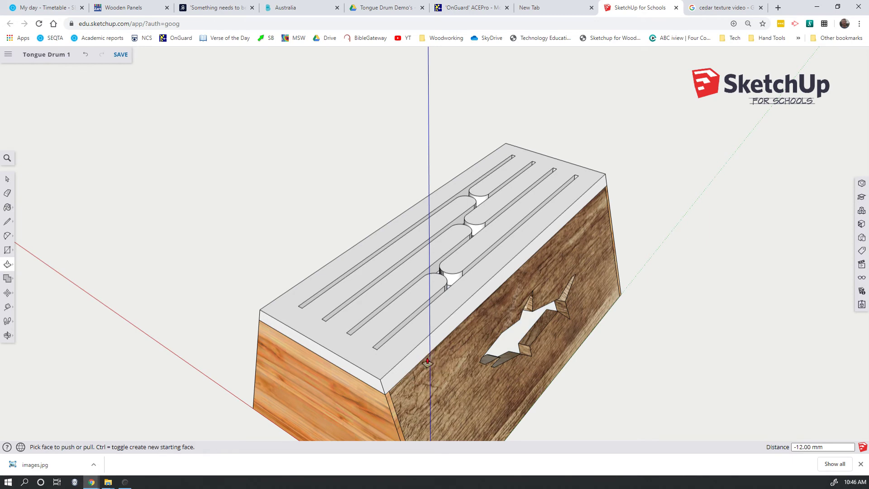
pyautogui.scroll(-2, 482, 221)
pyautogui.moveTo(482, 222); pyautogui.dragTo(458, 284, button='middle')
# - Select the slotted top face with its edges and make it a component named 'top'
pyautogui.press('space')
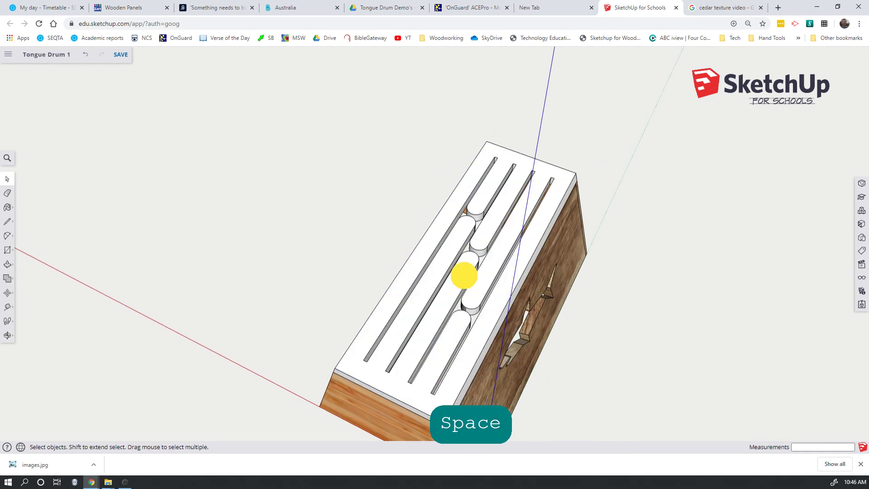
pyautogui.doubleClick(461, 277)
pyautogui.rightClick(464, 279)
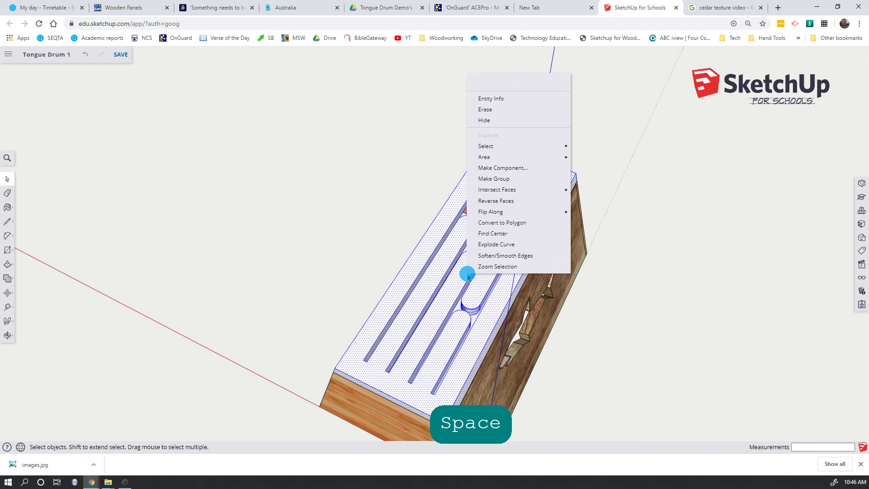
pyautogui.click(488, 168)
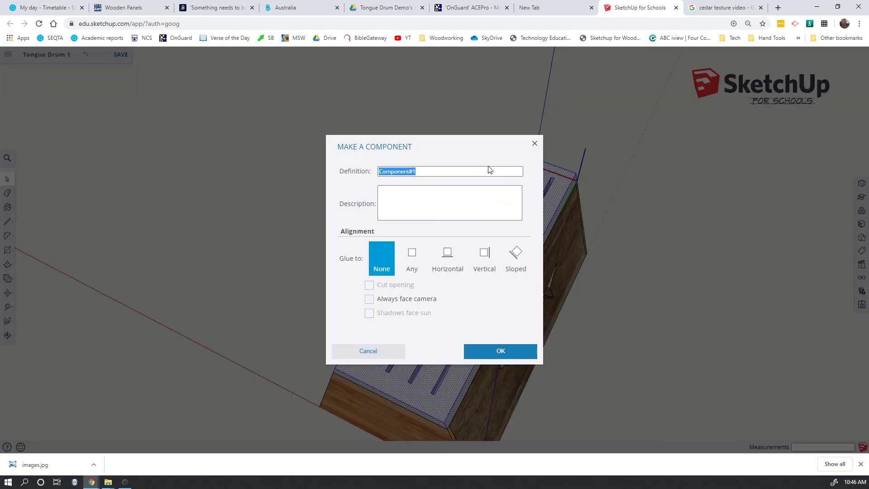
pyautogui.write('top')
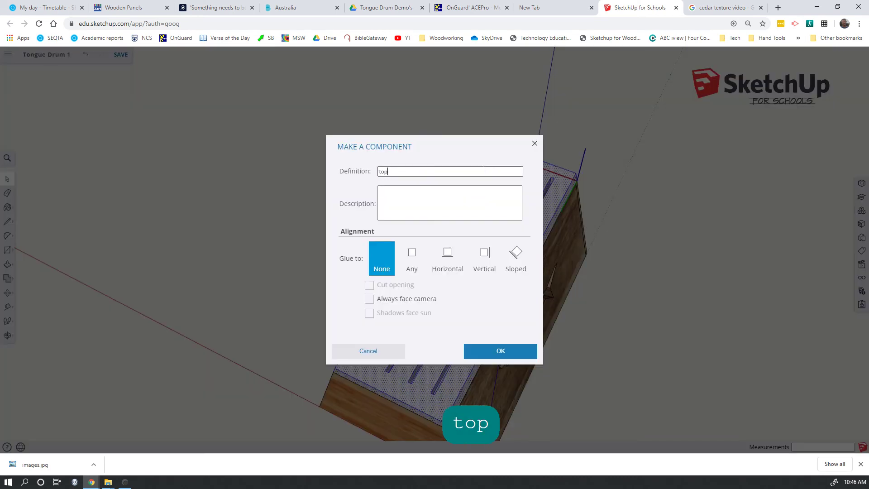
pyautogui.click(496, 347)
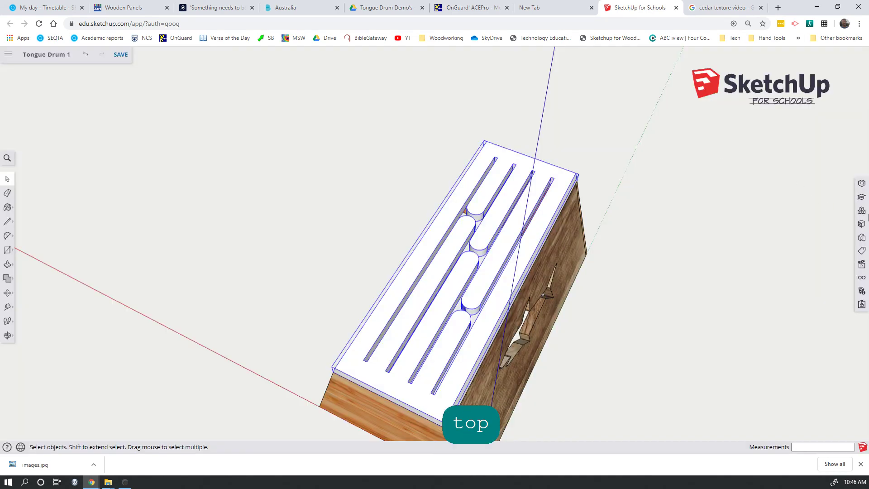
# - Give the TG_shirt pattern 3 material the images.jpg cedar texture at 304.80 mm square
pyautogui.click(861, 224)
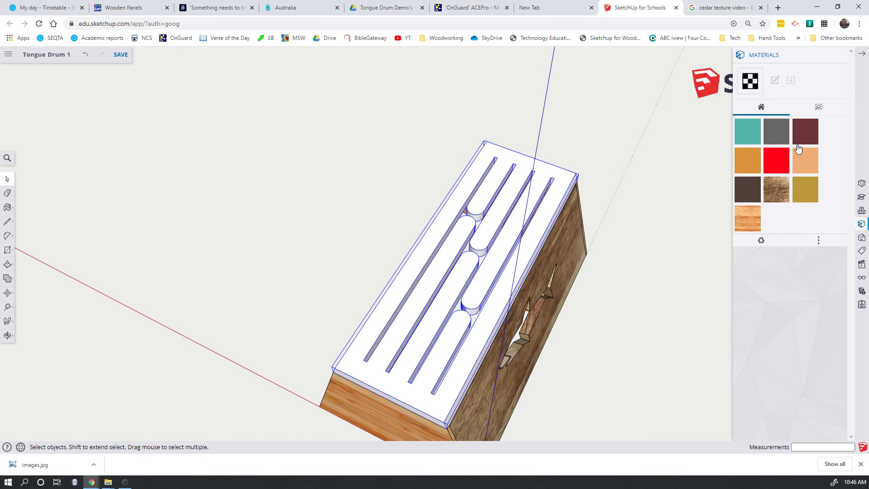
pyautogui.click(818, 108)
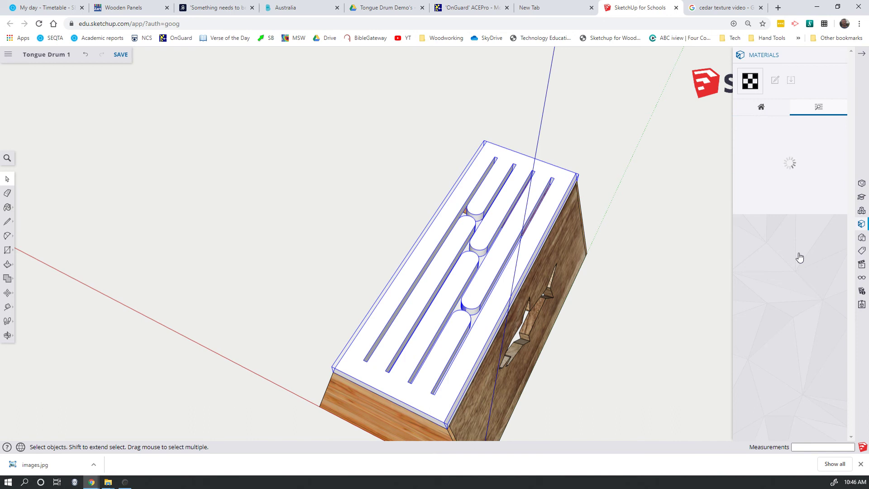
pyautogui.click(763, 109)
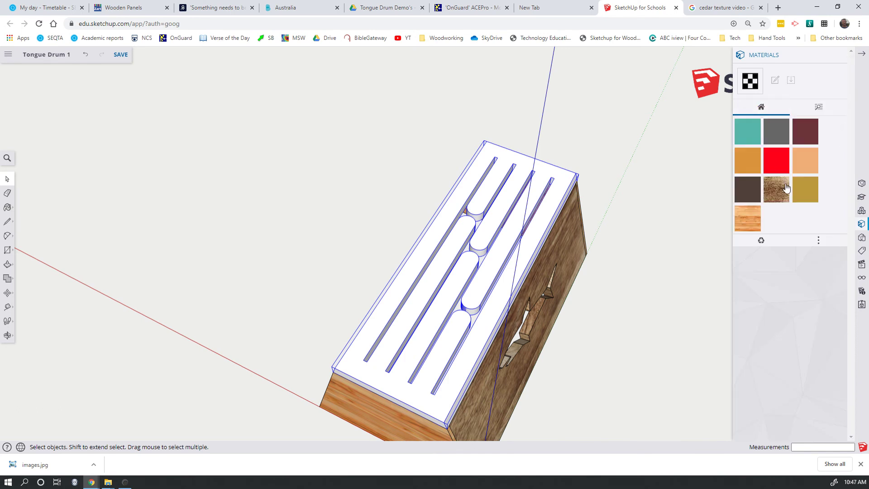
pyautogui.click(810, 195)
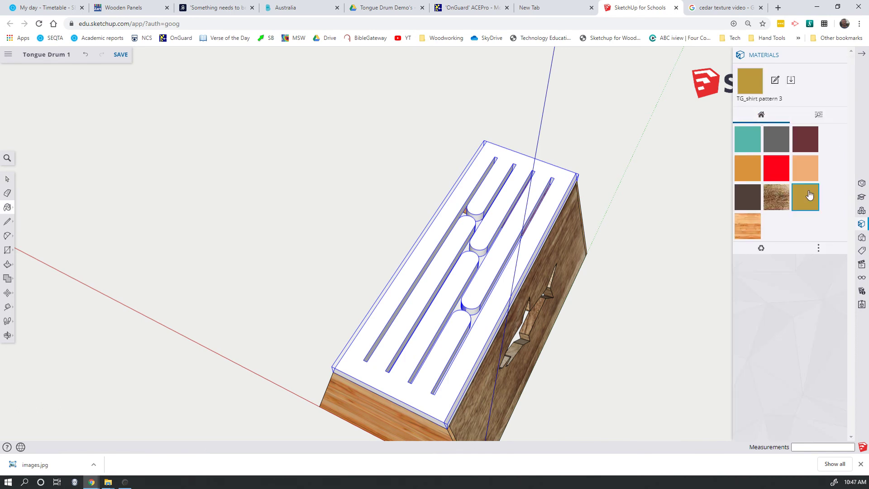
pyautogui.click(775, 80)
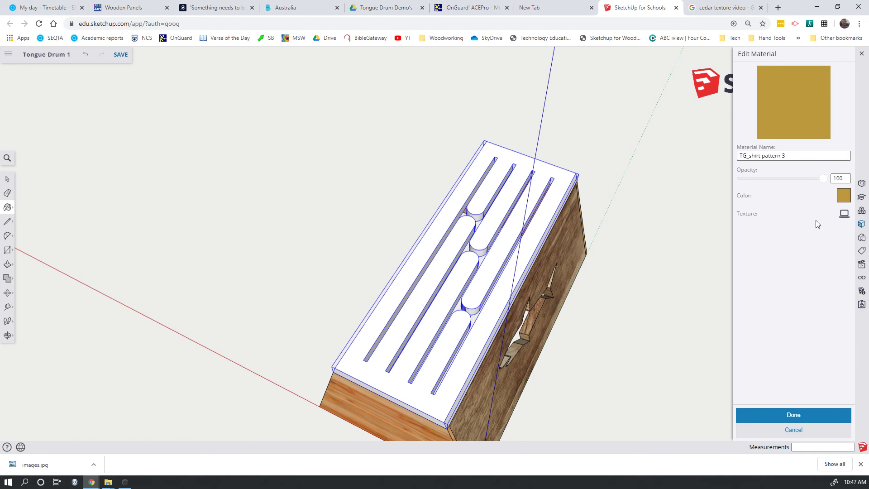
pyautogui.click(837, 216)
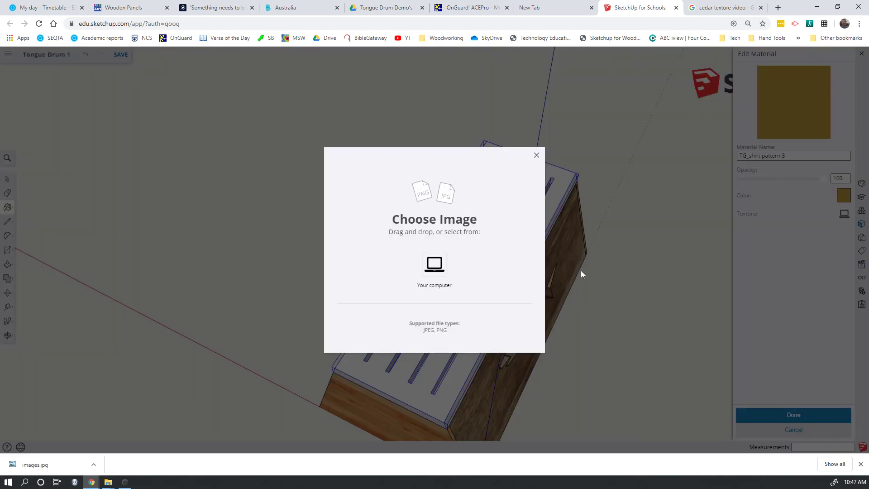
pyautogui.click(427, 284)
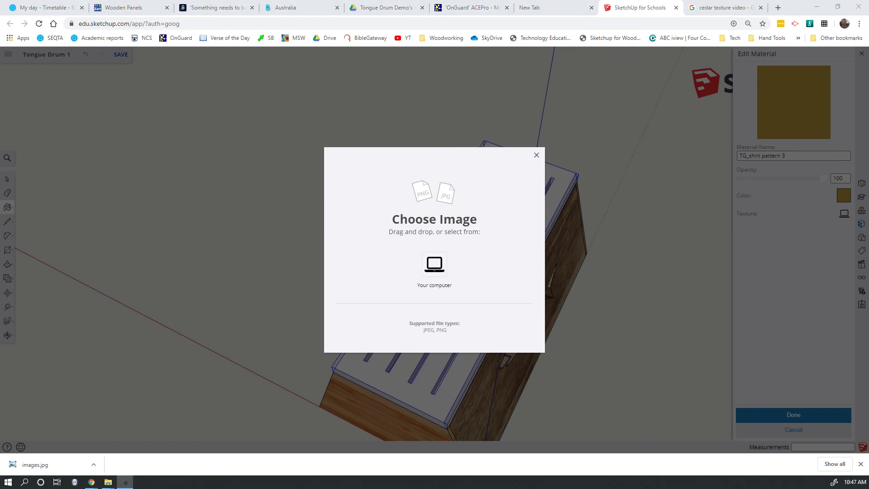
pyautogui.moveTo(35, 464); pyautogui.dragTo(417, 243)
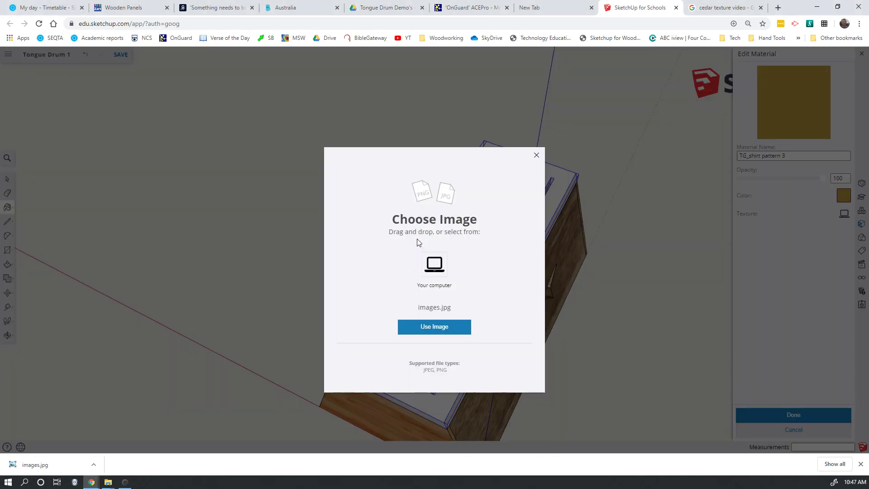
pyautogui.click(430, 326)
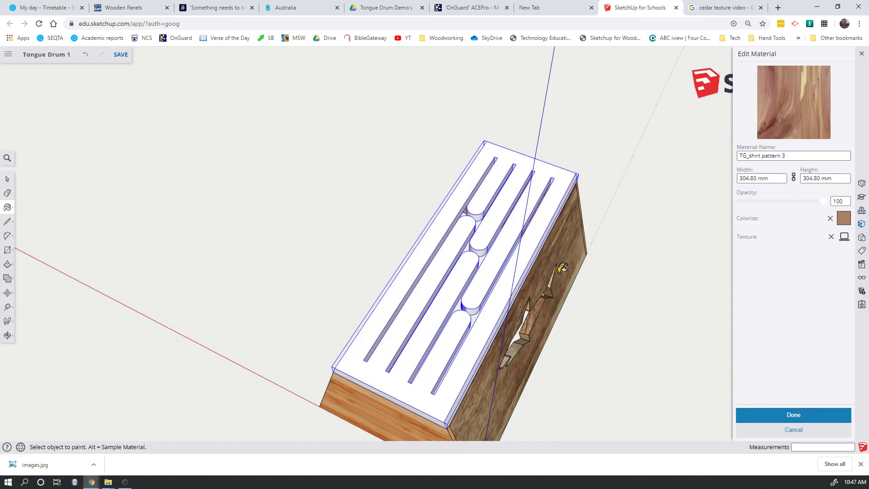
# - Paint the drum's top with the cedar-textured TG_shirt pattern 3 material
pyautogui.click(508, 240)
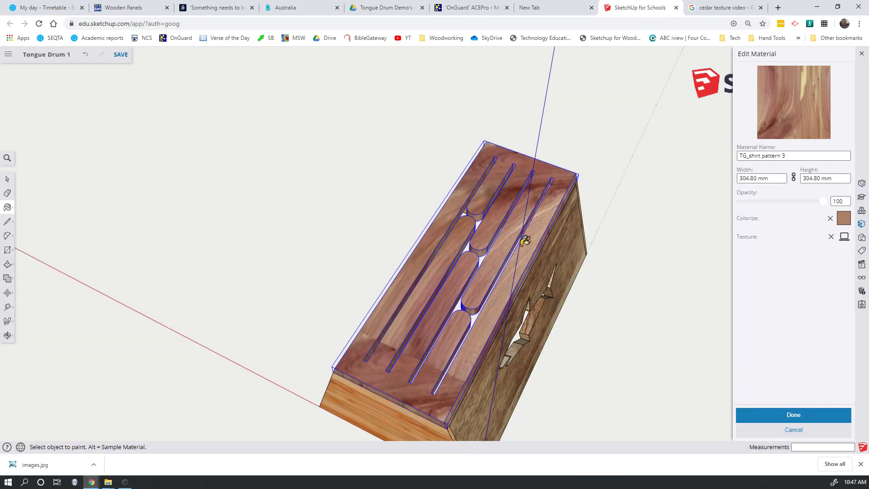
pyautogui.scroll(-1, 512, 276)
pyautogui.scroll(-1, 512, 276)
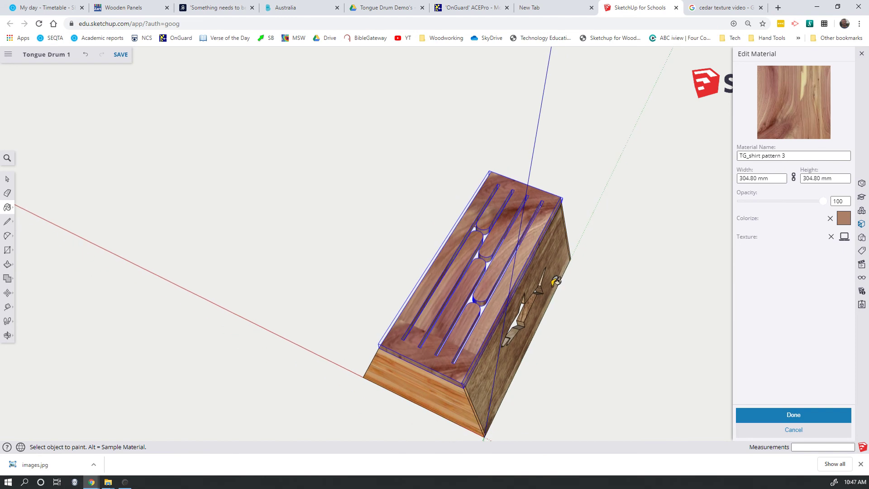
pyautogui.moveTo(554, 282); pyautogui.dragTo(487, 257, button='middle')
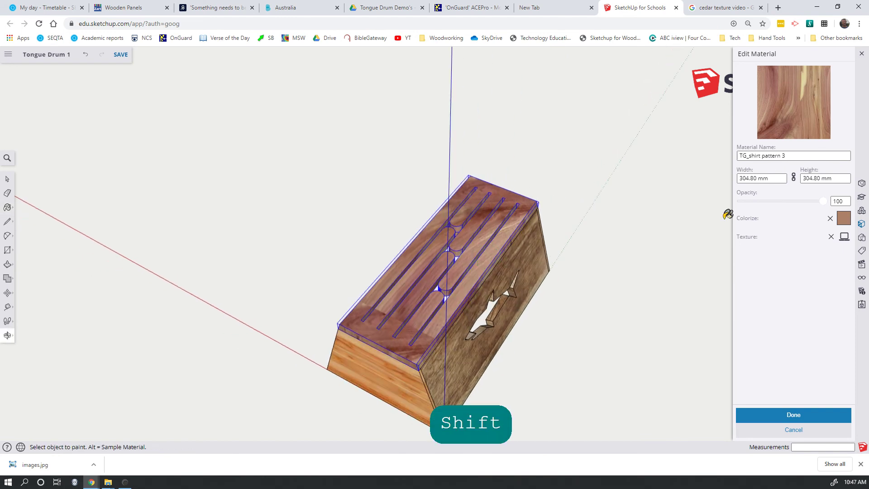
# - Colorize the cedar material to a lighter brown tint, #A77356
pyautogui.click(838, 219)
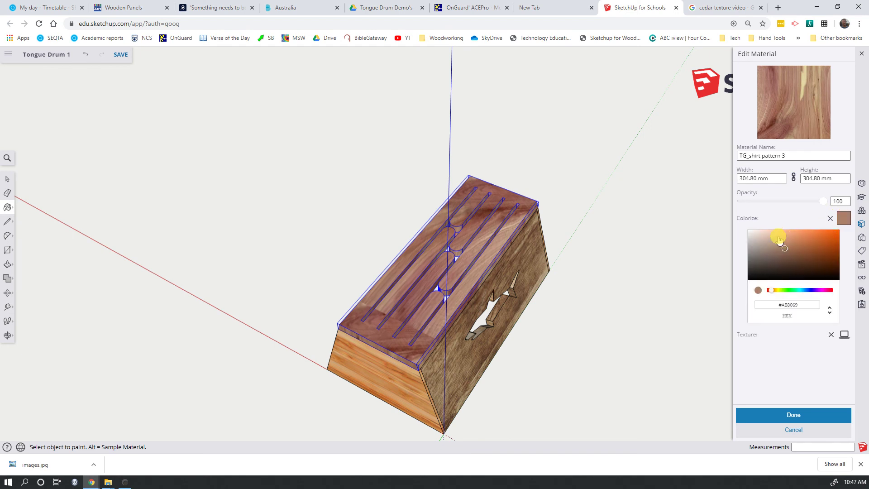
pyautogui.moveTo(779, 240); pyautogui.dragTo(790, 261)
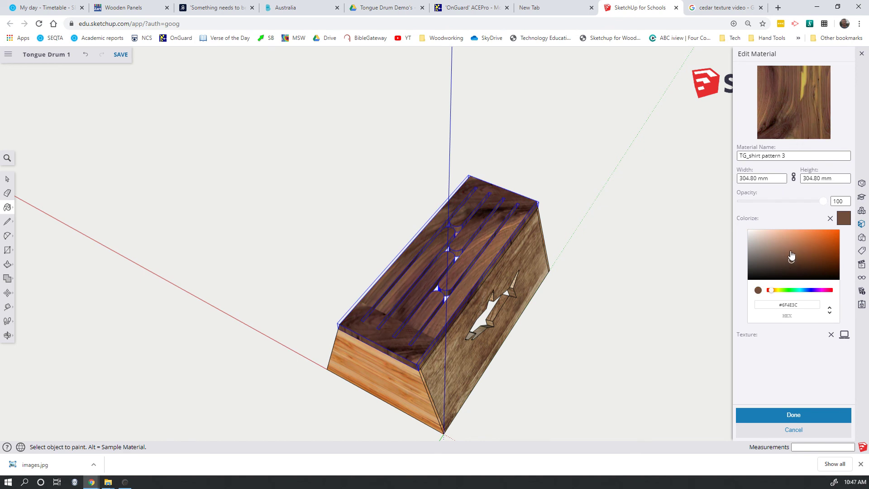
pyautogui.click(793, 249)
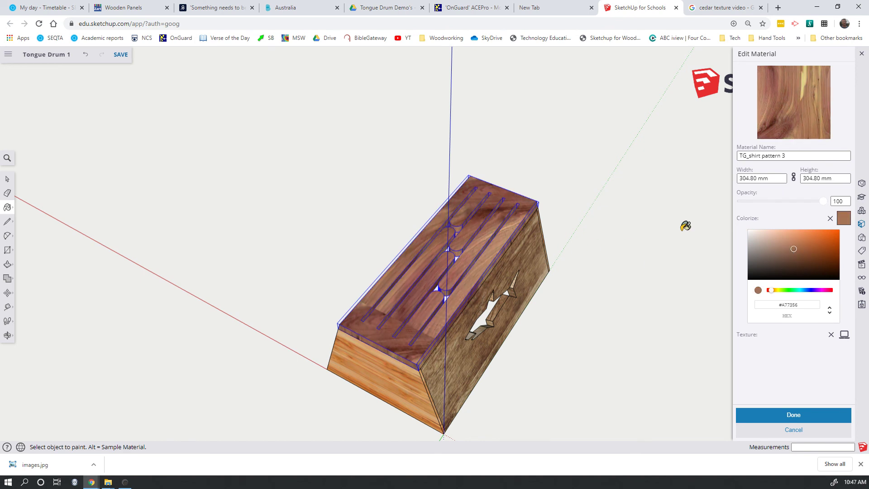
pyautogui.click(746, 178)
# - Resize the cedar texture to 300 mm wide by 150 mm high
pyautogui.press('BackSpace')
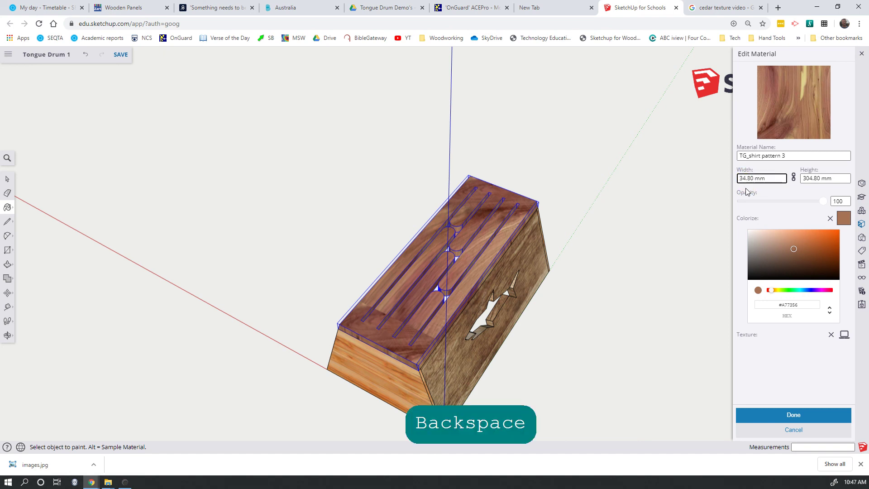
pyautogui.click(786, 195)
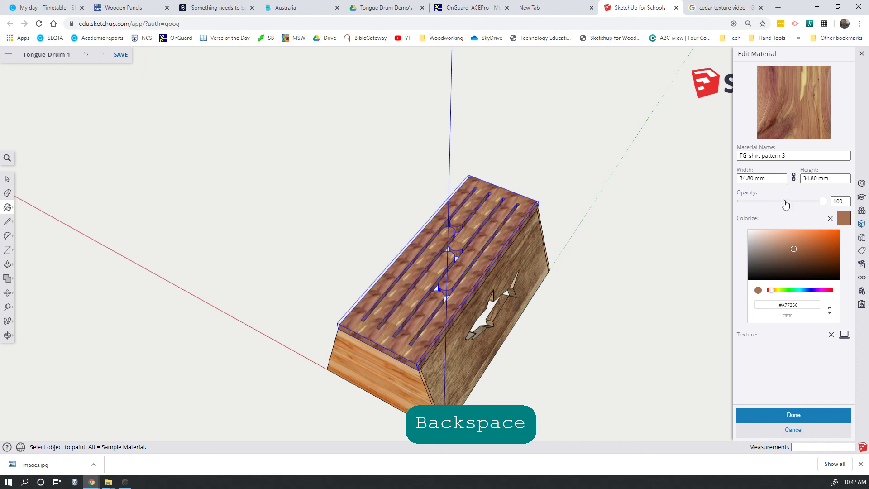
pyautogui.moveTo(779, 178); pyautogui.dragTo(706, 174)
pyautogui.write('3')
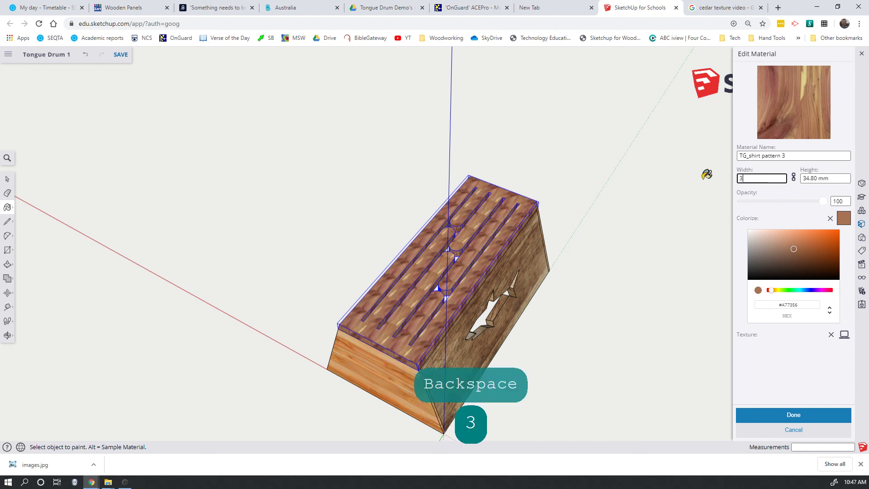
pyautogui.write('00')
pyautogui.press('Return')
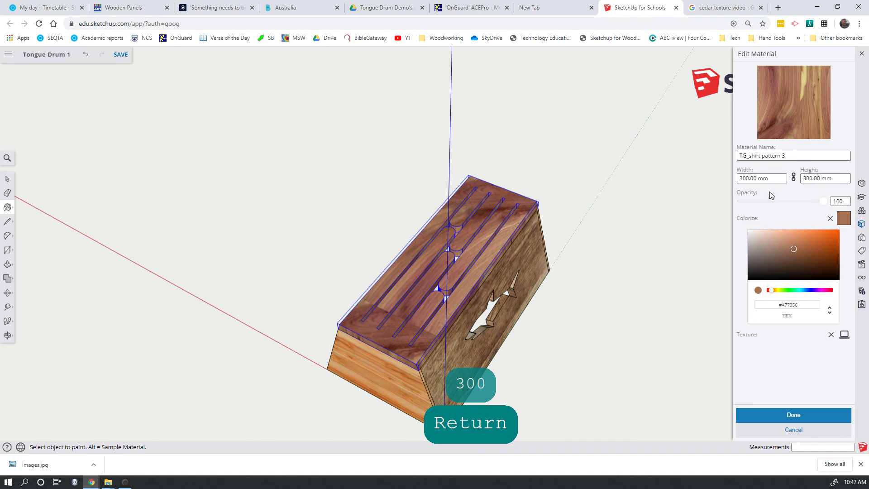
pyautogui.moveTo(846, 178); pyautogui.dragTo(786, 179)
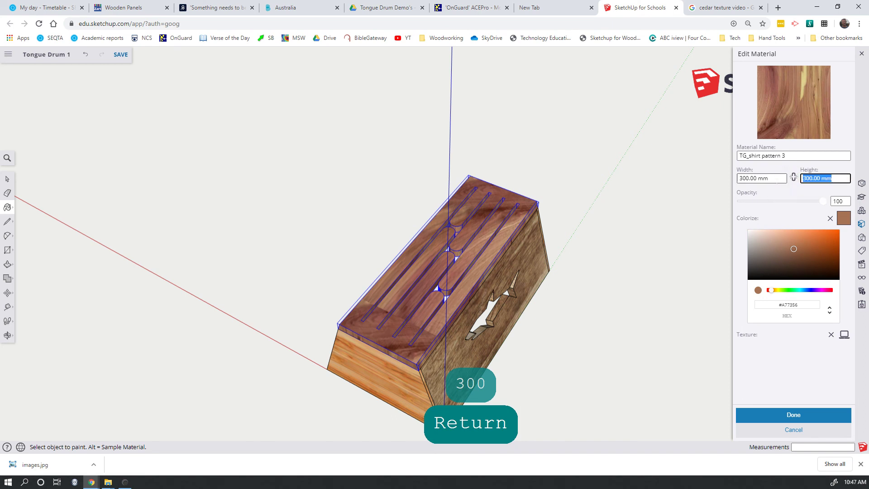
pyautogui.write('150')
pyautogui.press('Return')
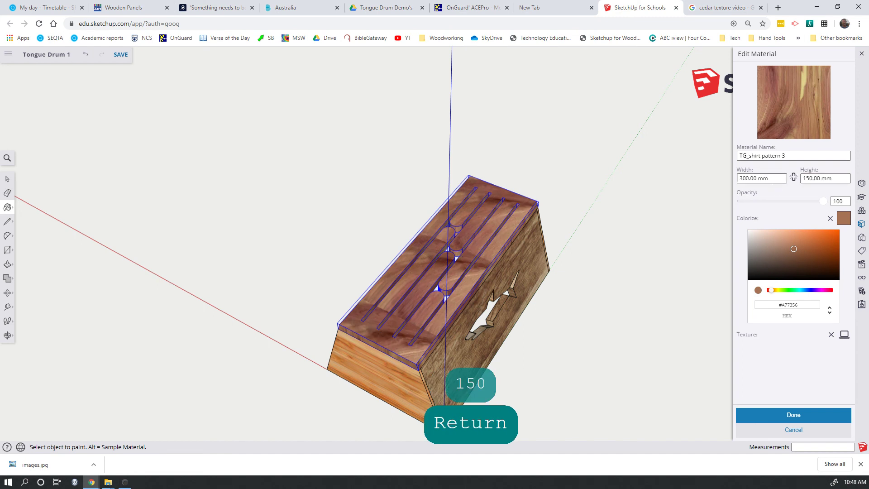
# - Change the texture to 150 mm wide by 400 mm high for longer grain
pyautogui.click(719, 176)
pyautogui.write('15')
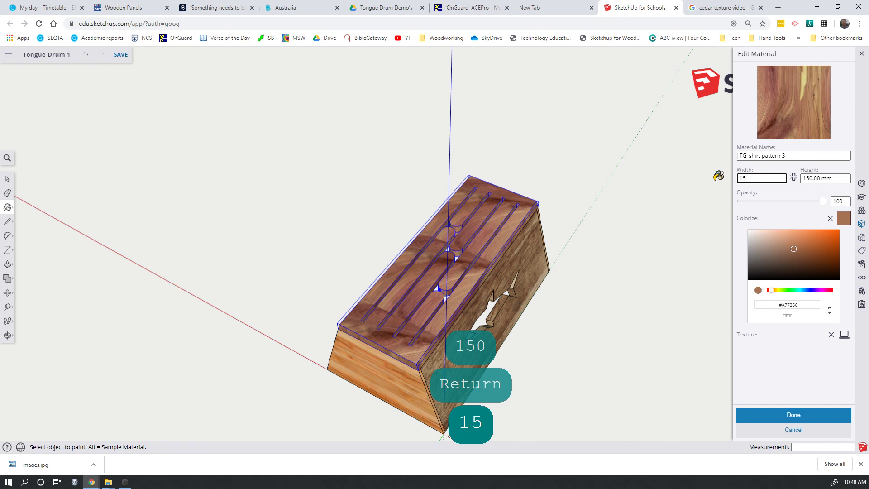
pyautogui.write('0')
pyautogui.click(811, 179)
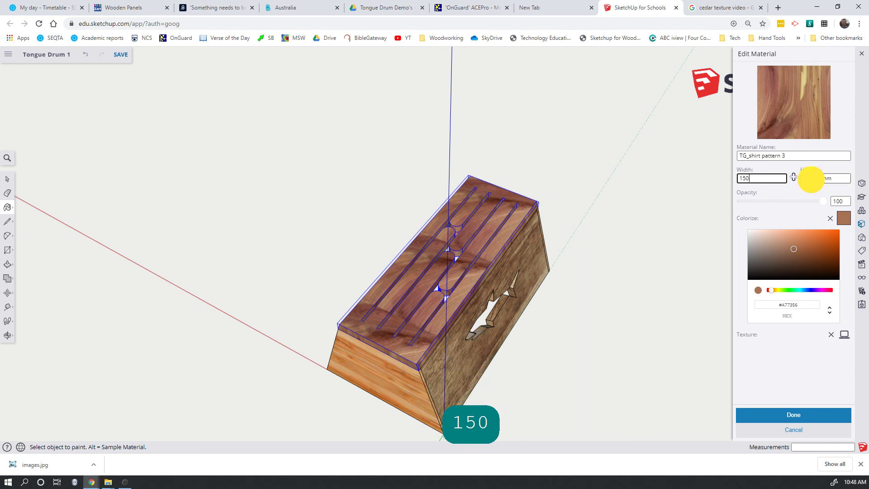
pyautogui.write('300')
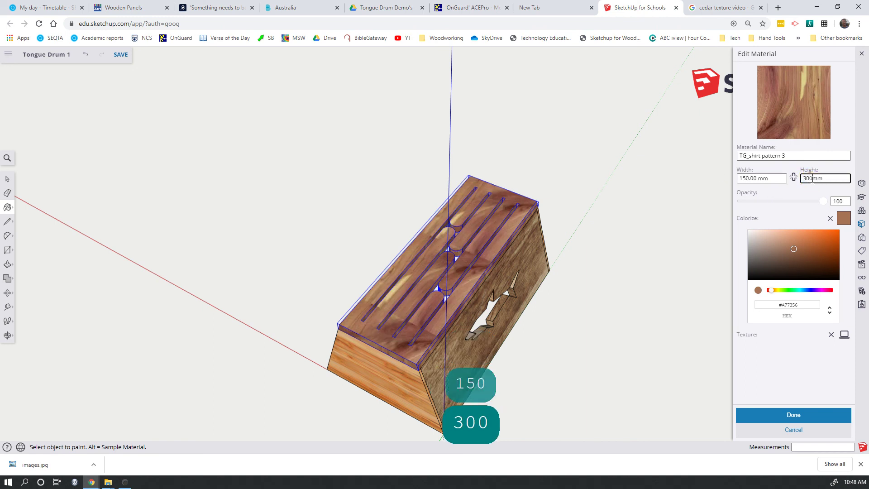
pyautogui.press('Return')
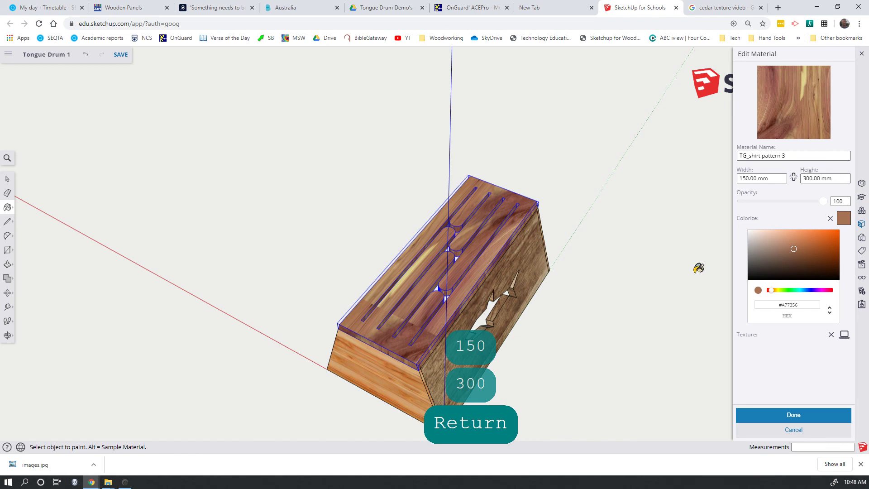
pyautogui.click(815, 177)
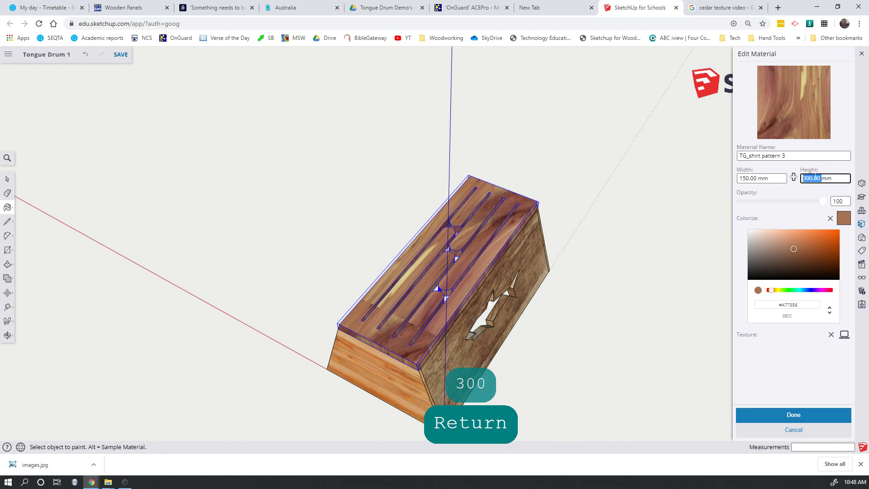
pyautogui.write('400')
pyautogui.press('Return')
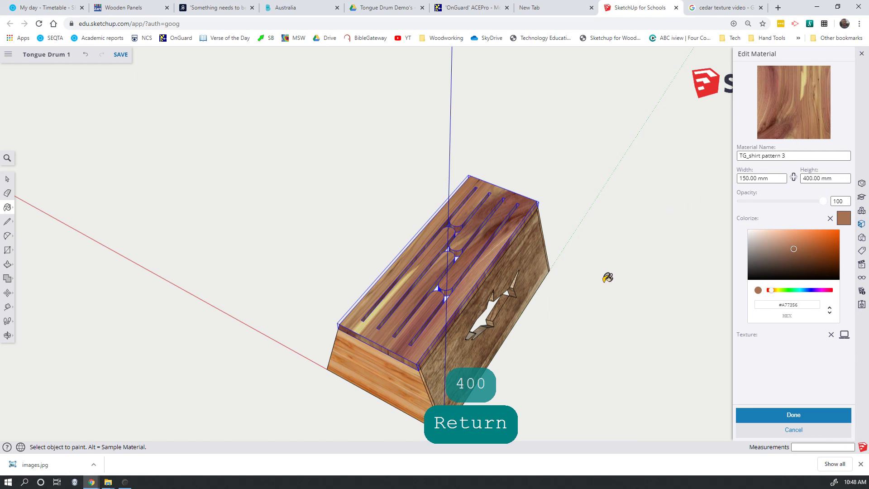
# - Orbit to see the whole cedar-topped drum and clear the selection
pyautogui.press('space')
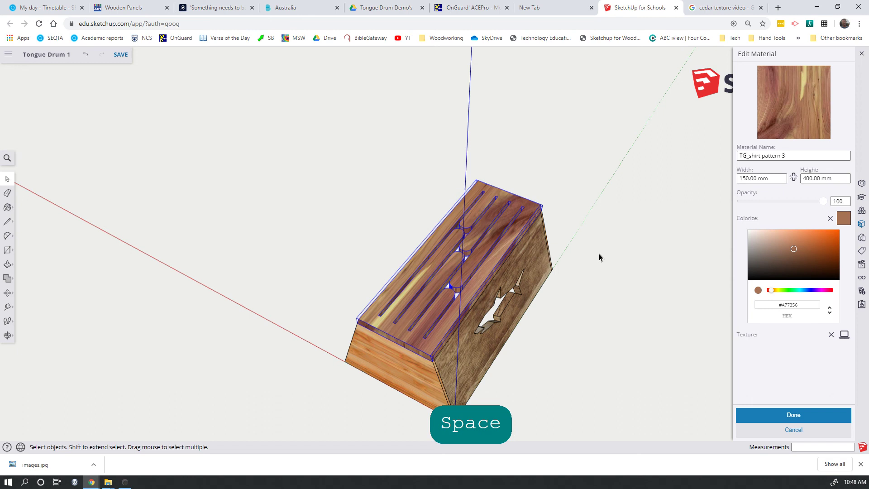
pyautogui.moveTo(586, 256)
pyautogui.mouseDown(button='middle')
pyautogui.moveTo(575, 273)
pyautogui.moveTo(570, 213)
pyautogui.moveTo(576, 254)
pyautogui.moveTo(581, 176)
pyautogui.mouseUp(button='middle')
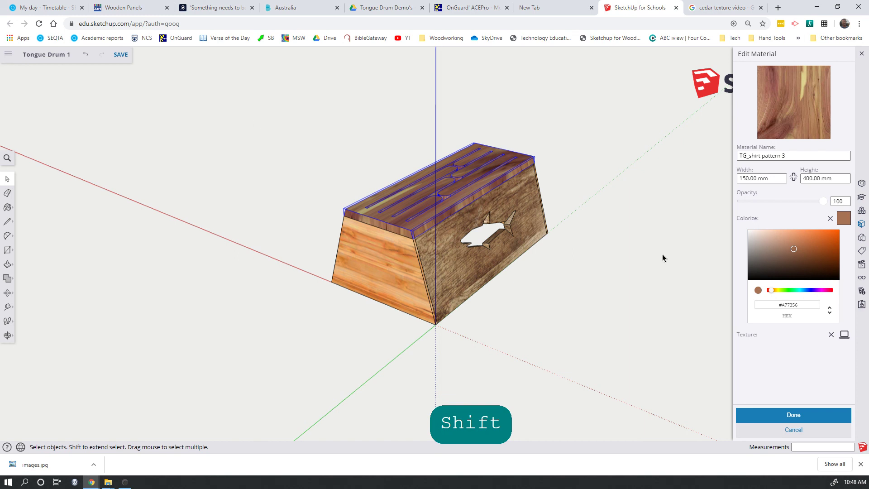
pyautogui.press('space')
pyautogui.click(665, 269)
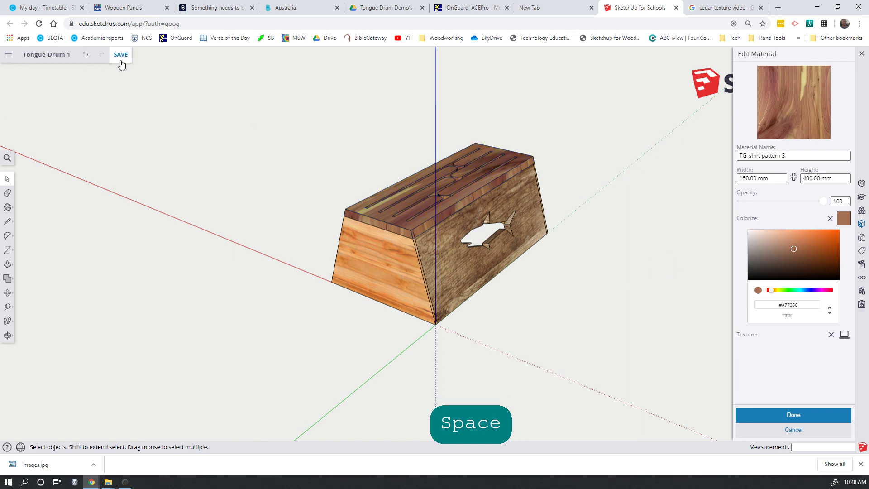